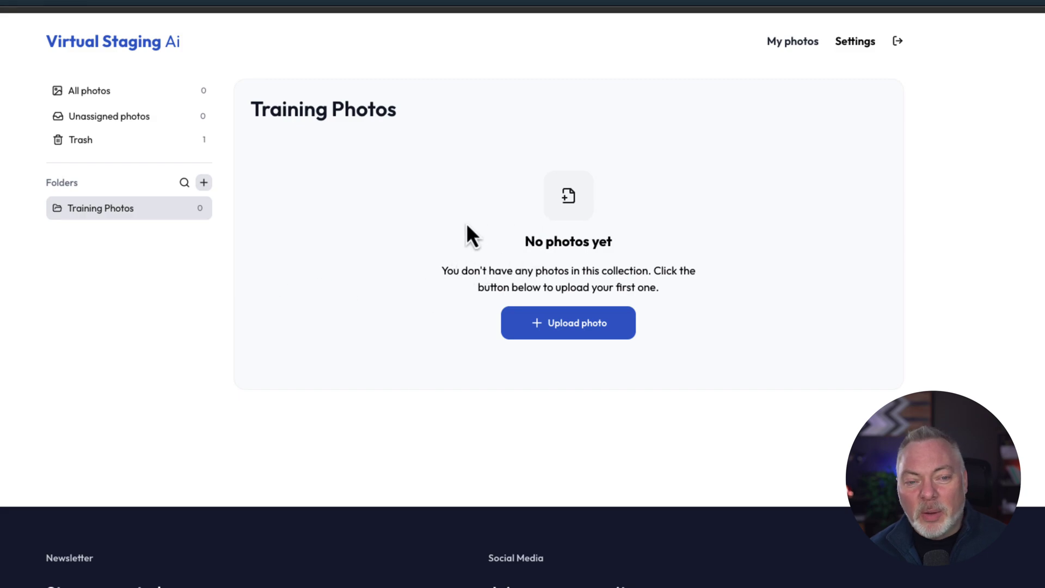
# Upload the furnished living room photo to the Training Photos folder.
pyautogui.click(607, 329)
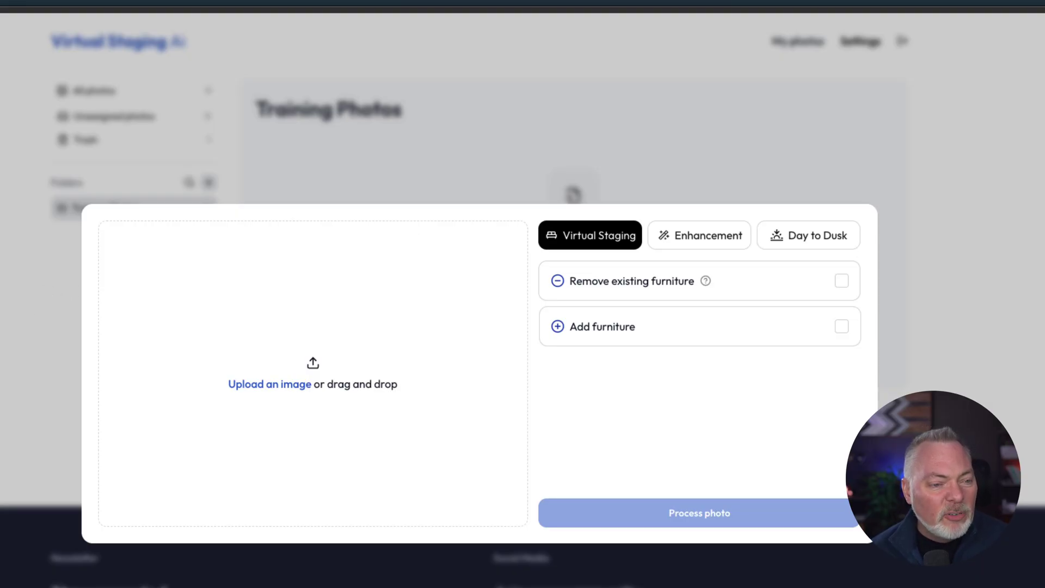
pyautogui.moveTo(60, 311); pyautogui.dragTo(326, 378)
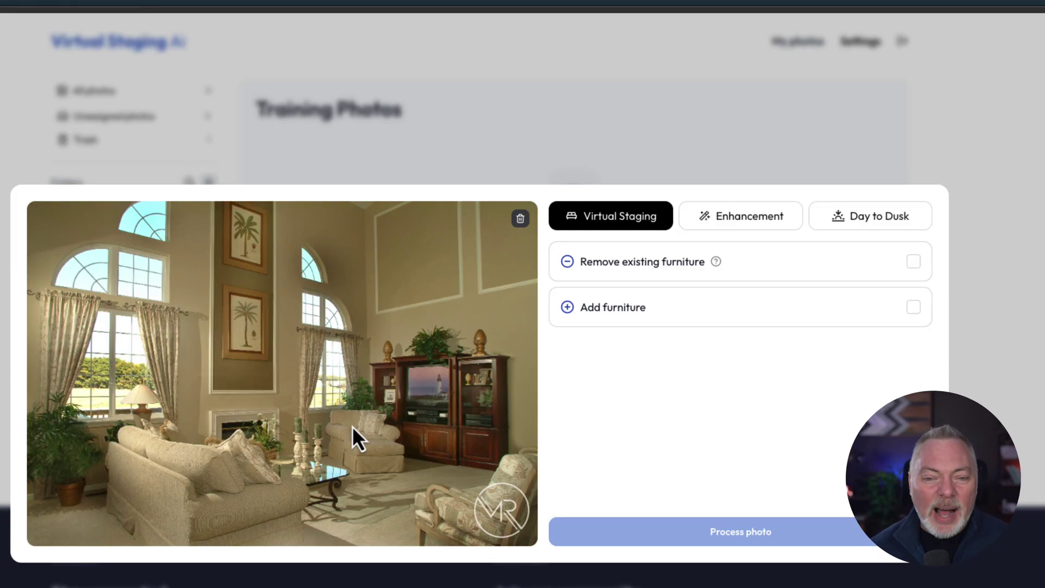
pyautogui.moveTo(511, 504)
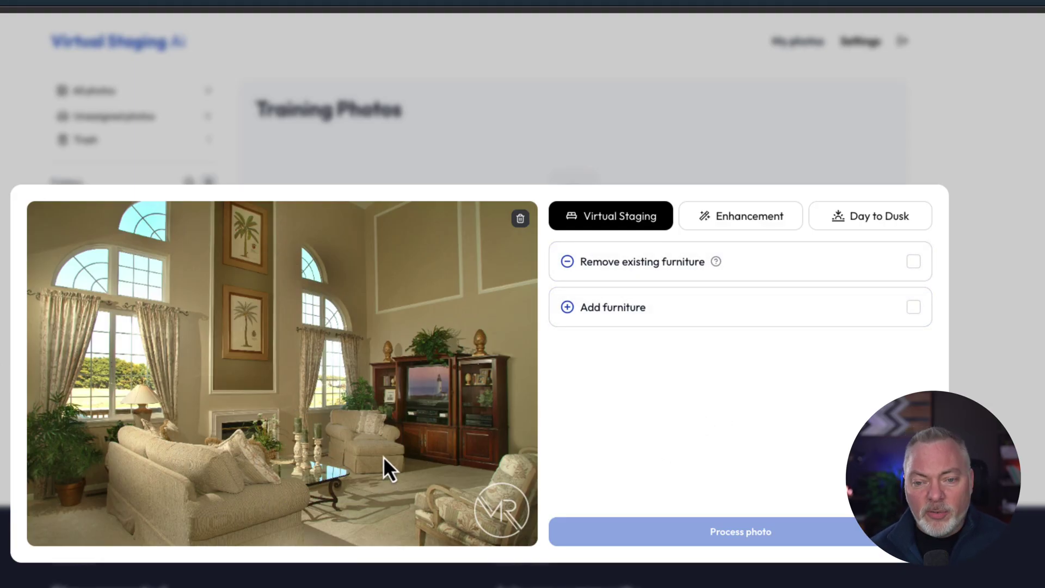
# Enable removing existing furniture and adding furniture, with room type Living room and furniture style Modern.
pyautogui.click(610, 268)
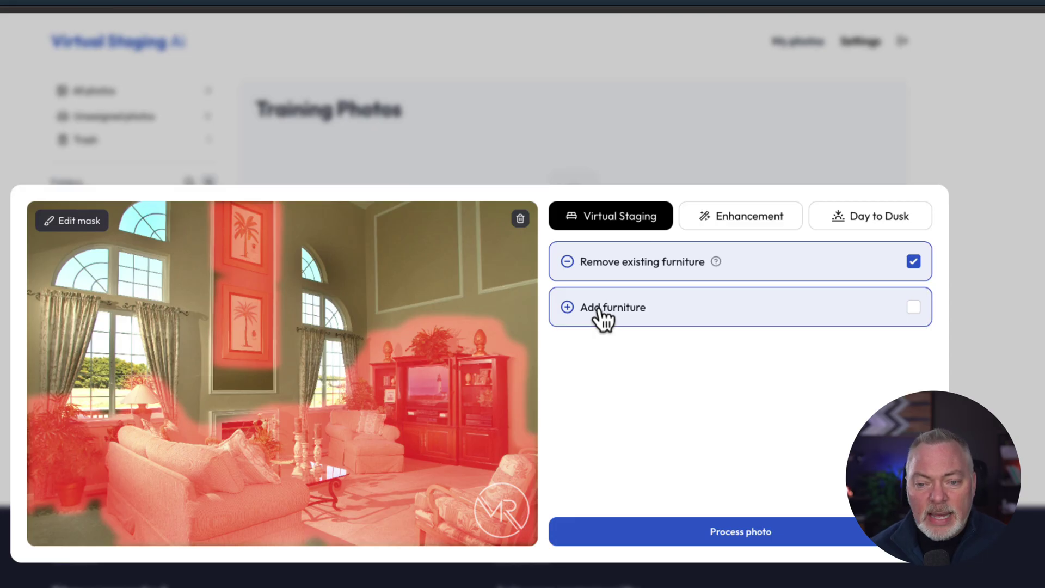
pyautogui.click(601, 312)
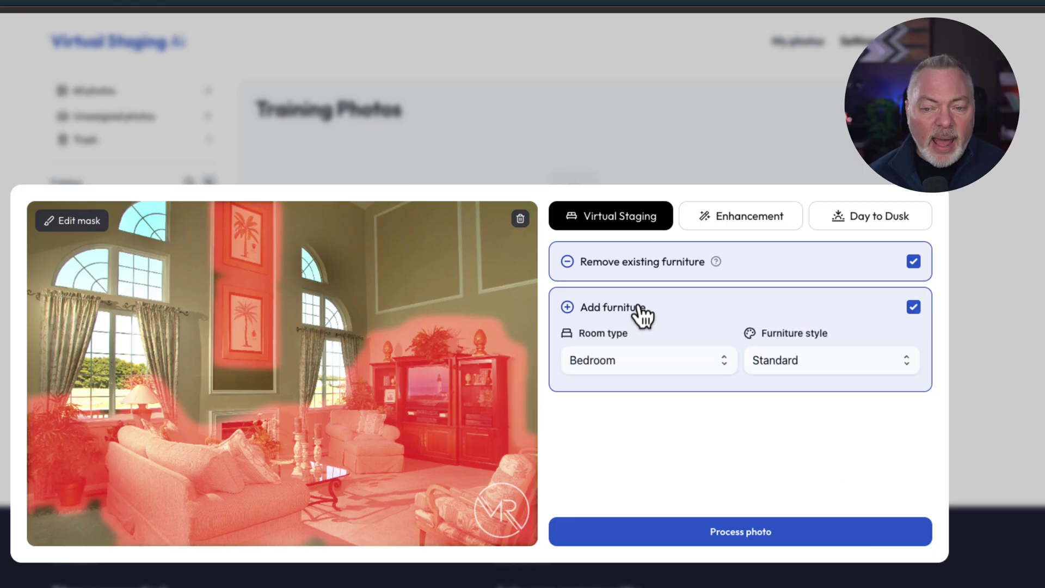
pyautogui.click(692, 362)
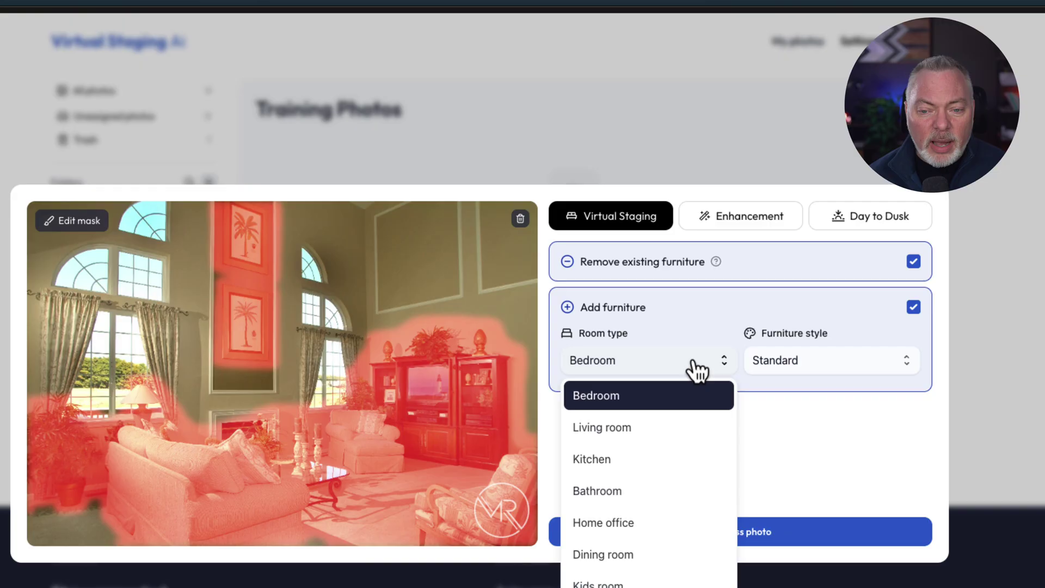
pyautogui.click(675, 428)
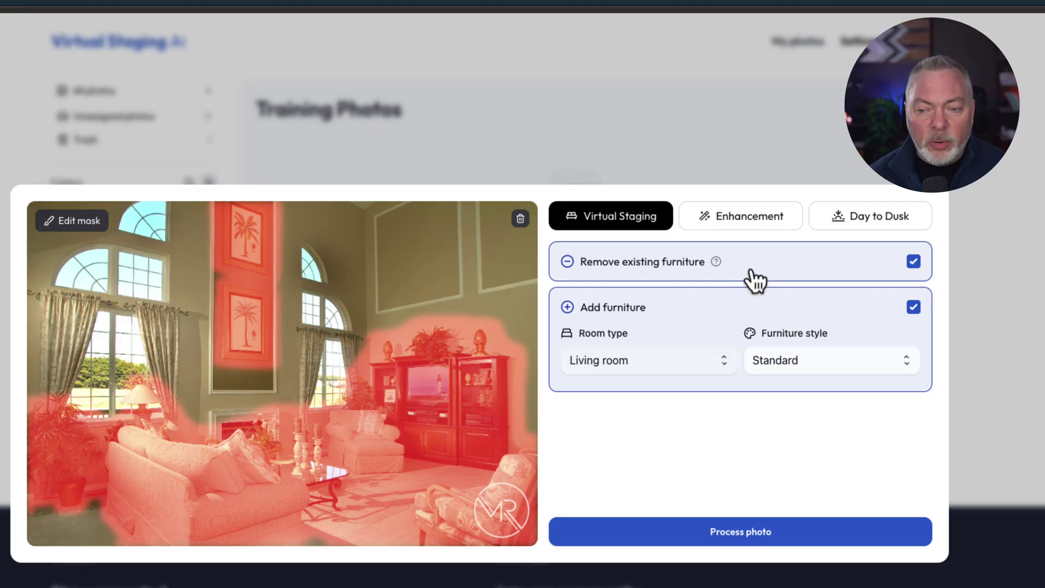
pyautogui.click(844, 363)
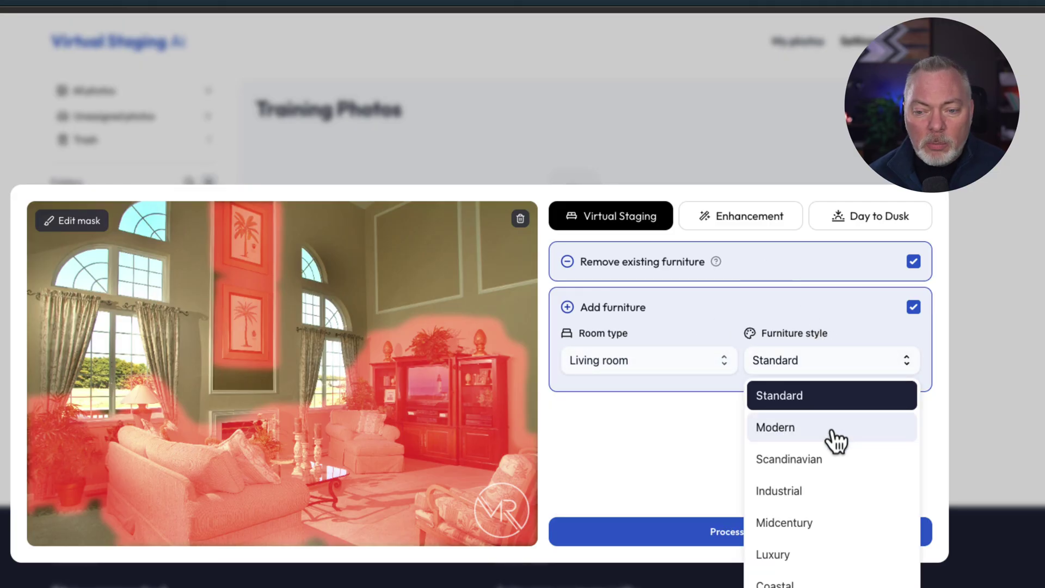
pyautogui.click(831, 430)
pyautogui.click(831, 364)
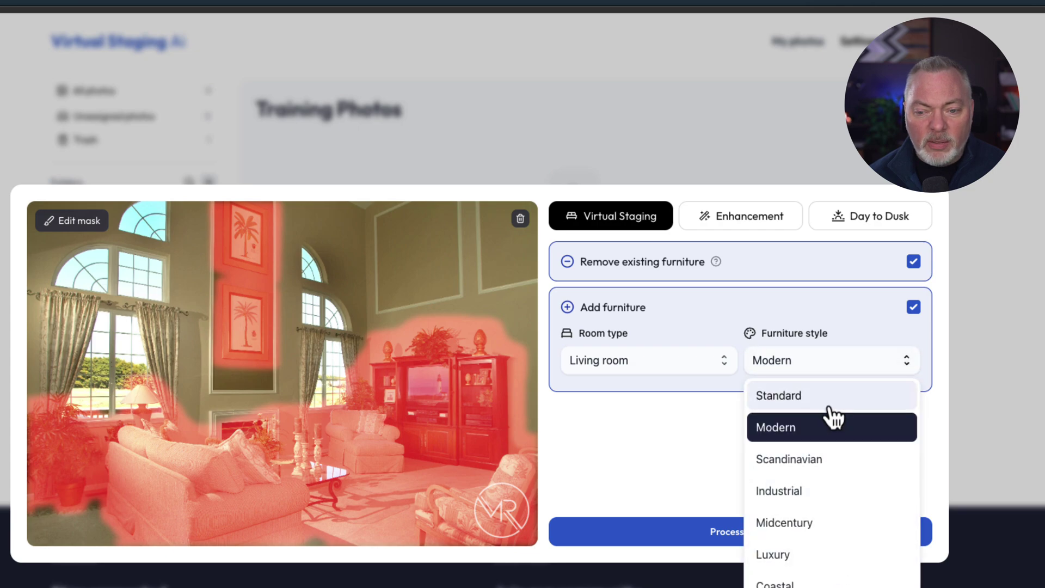
pyautogui.click(663, 465)
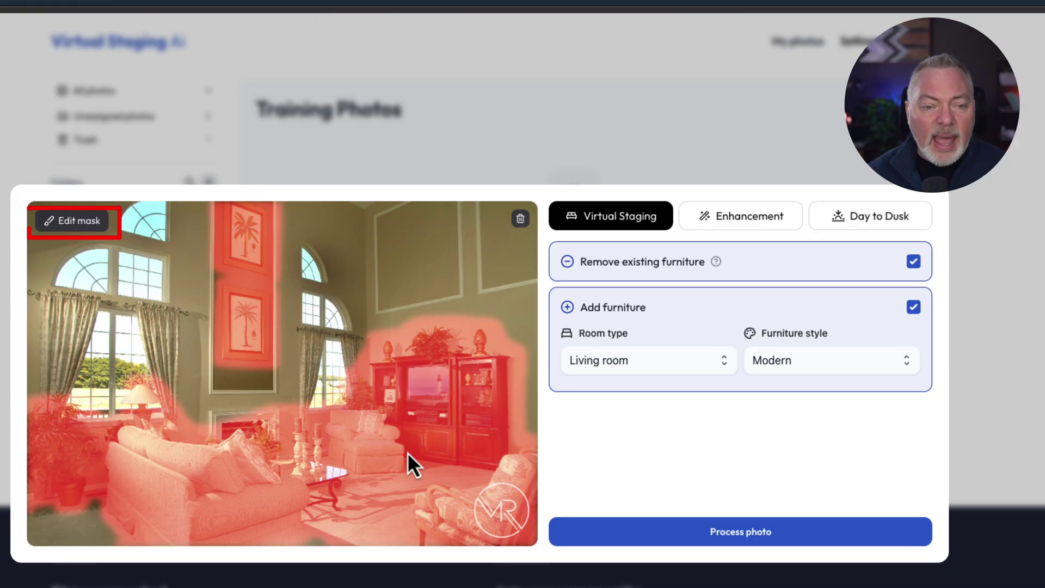
# Remove the potted plant beside the large window from the furniture removal mask and save the mask.
pyautogui.click(65, 223)
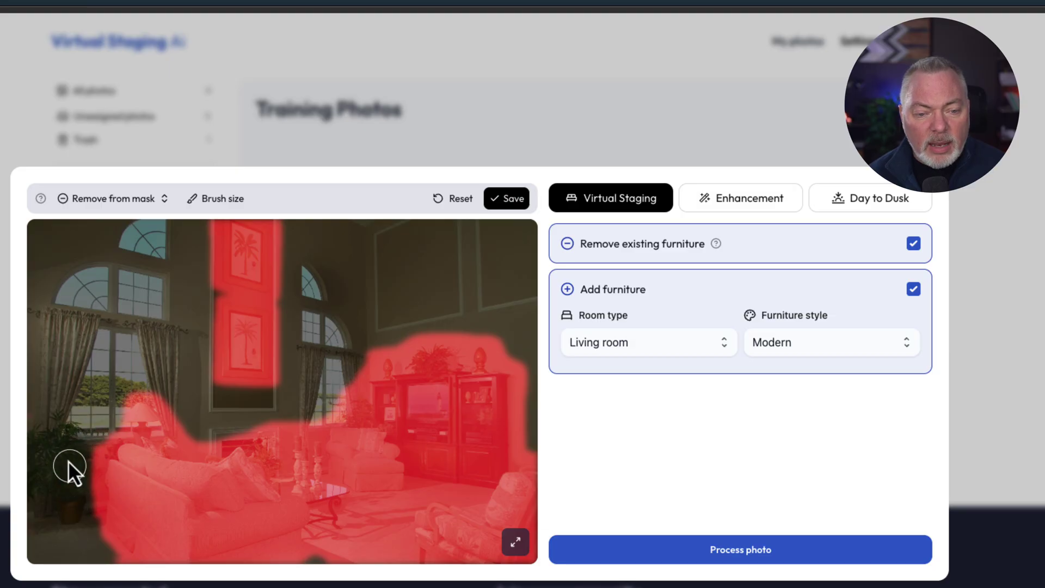
pyautogui.click(517, 201)
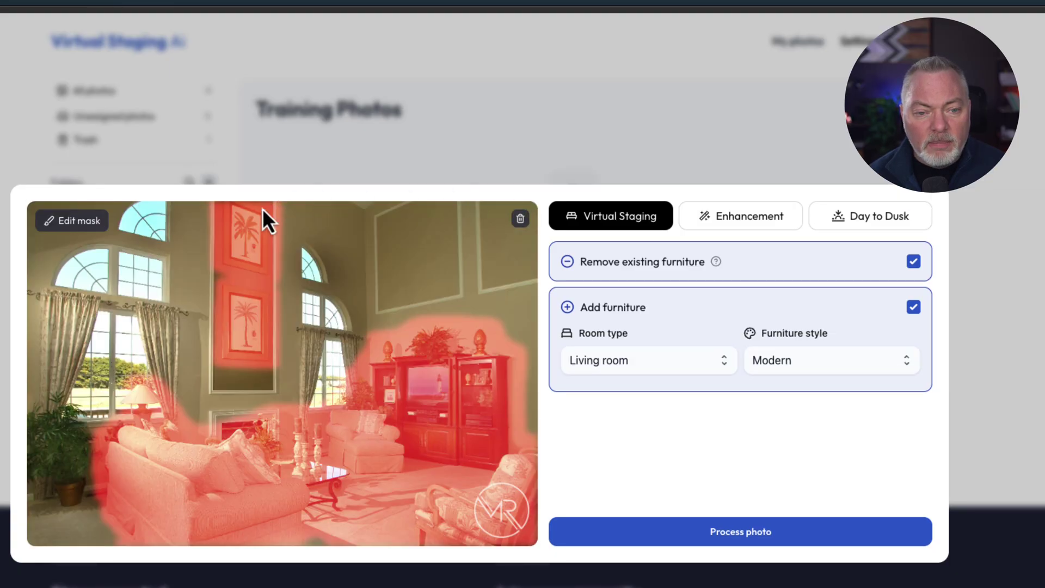
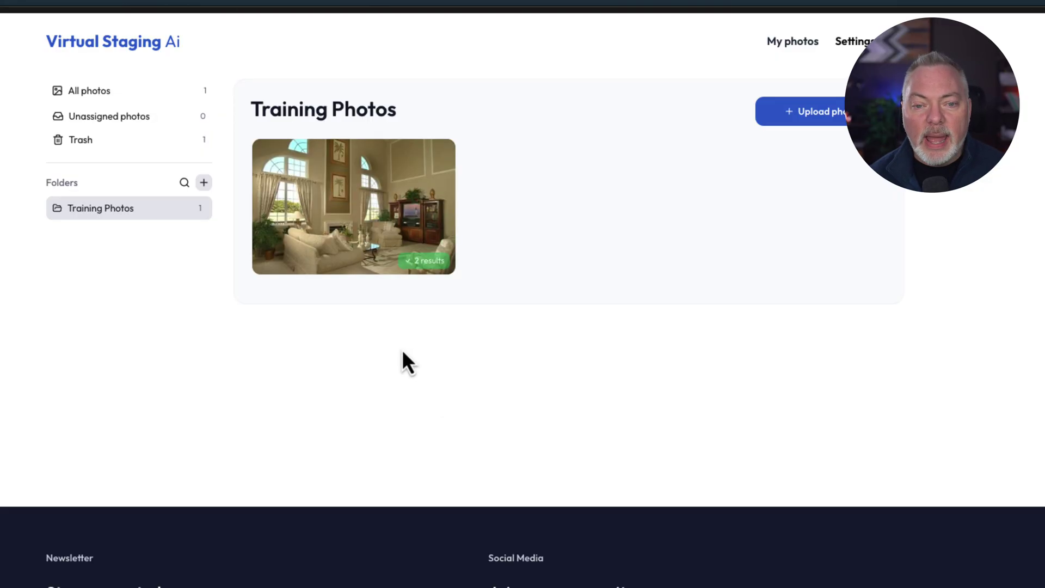
# Open the processed living room photo and review the emptied room and each Modern staging variation.
pyautogui.click(389, 211)
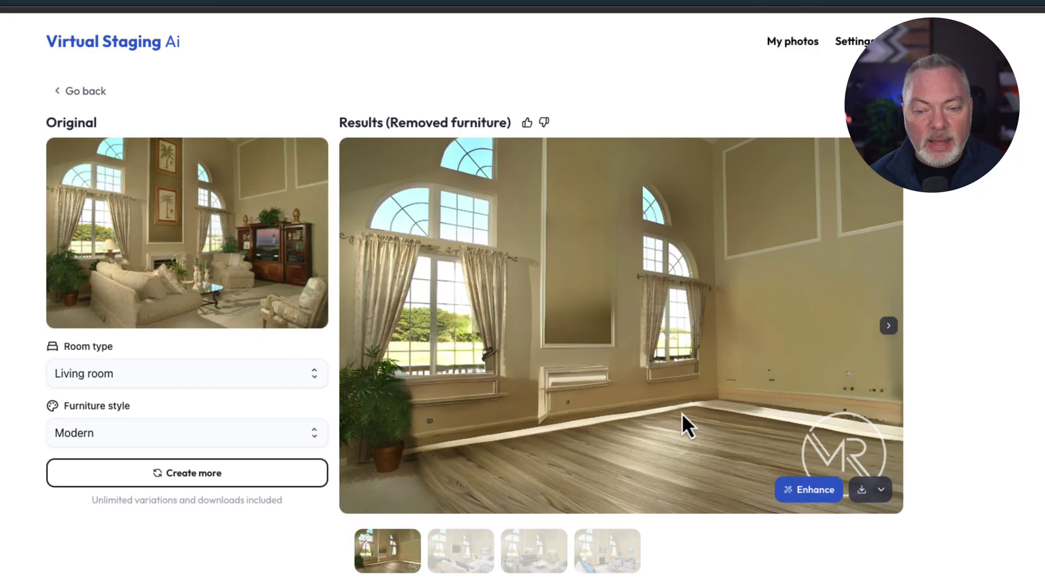
pyautogui.click(888, 325)
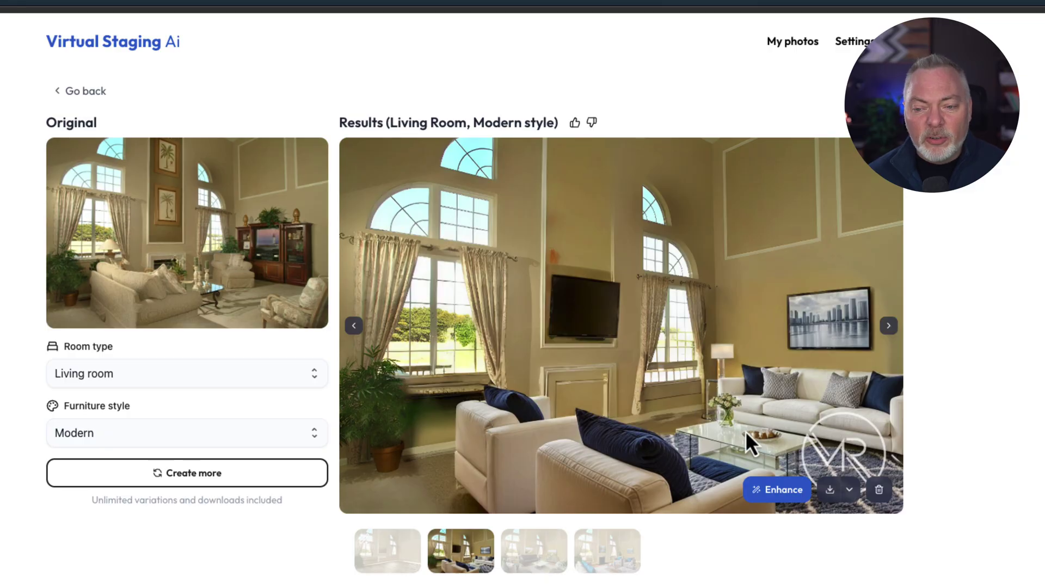
pyautogui.click(536, 552)
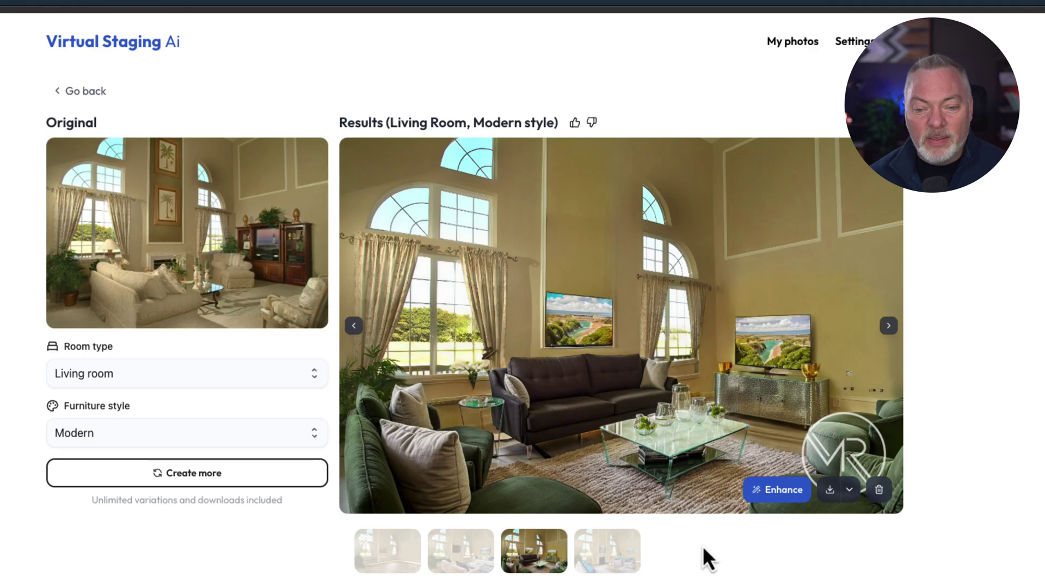
pyautogui.click(888, 326)
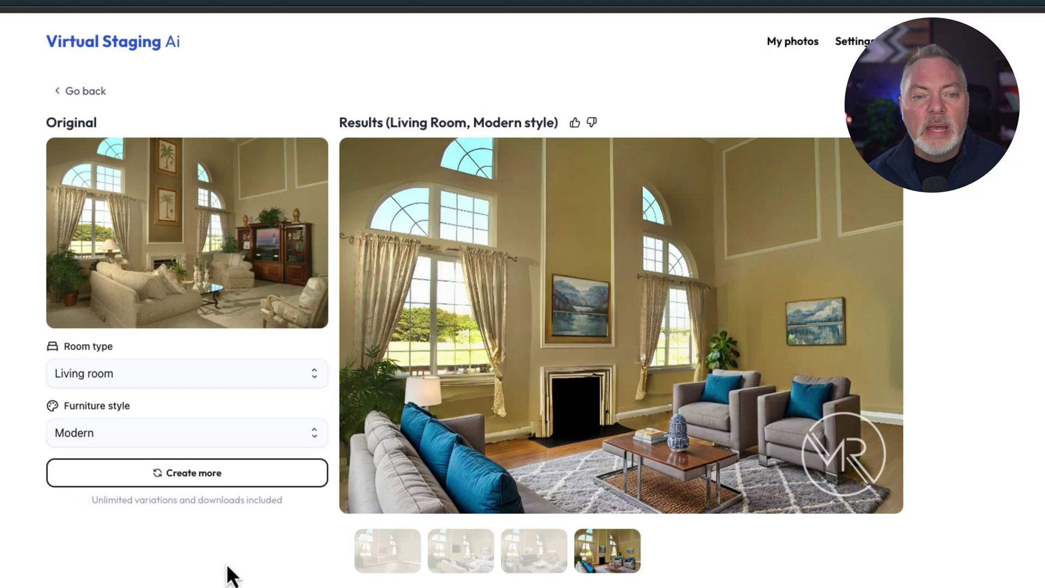
# Return to the Training Photos folder and upload the exterior house photo.
pyautogui.click(90, 92)
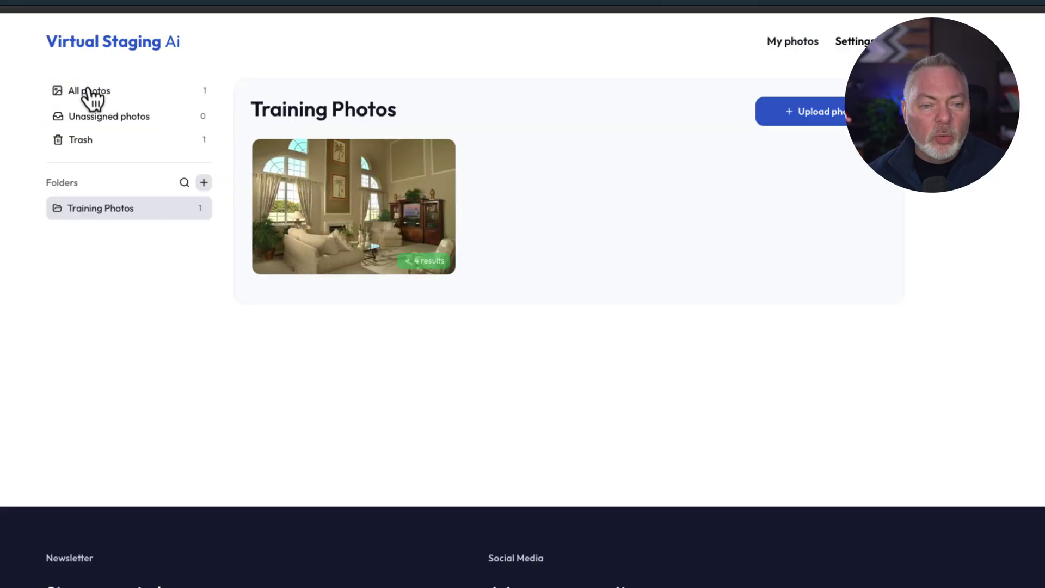
pyautogui.click(802, 115)
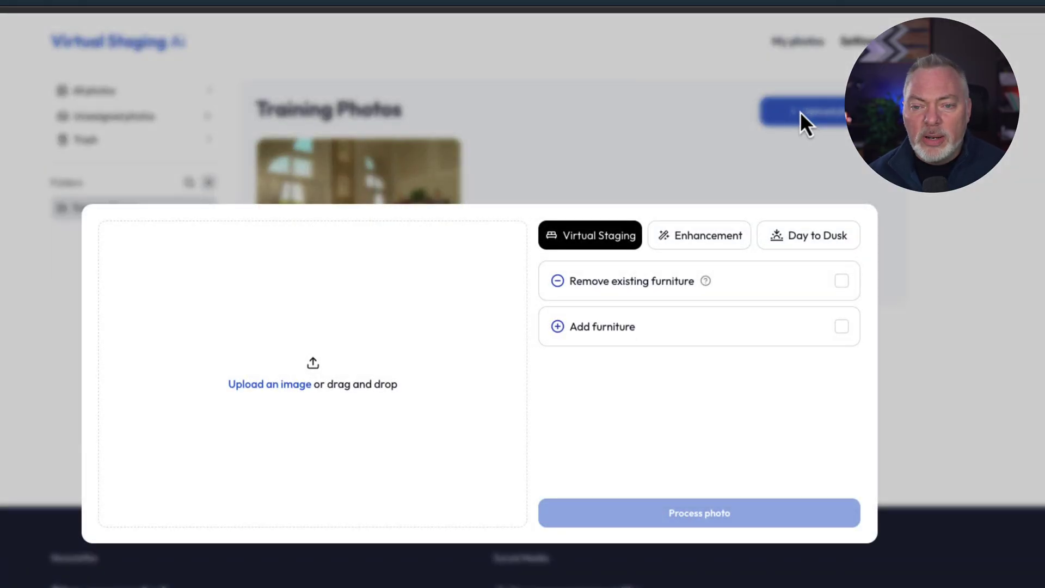
pyautogui.moveTo(41, 324); pyautogui.dragTo(250, 368)
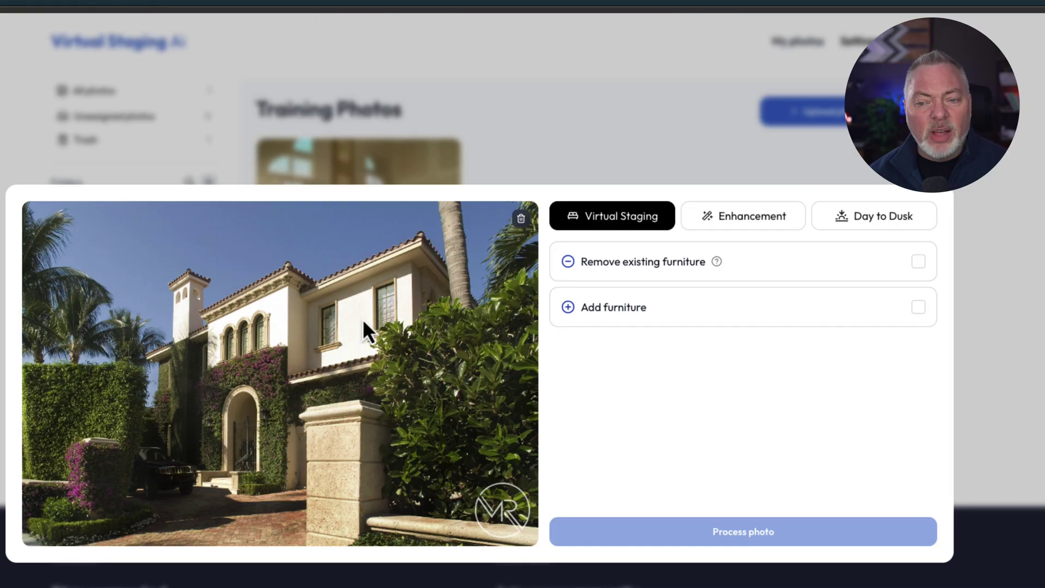
# Process the exterior house photo with Day to Dusk using the Golden sky style.
pyautogui.click(886, 227)
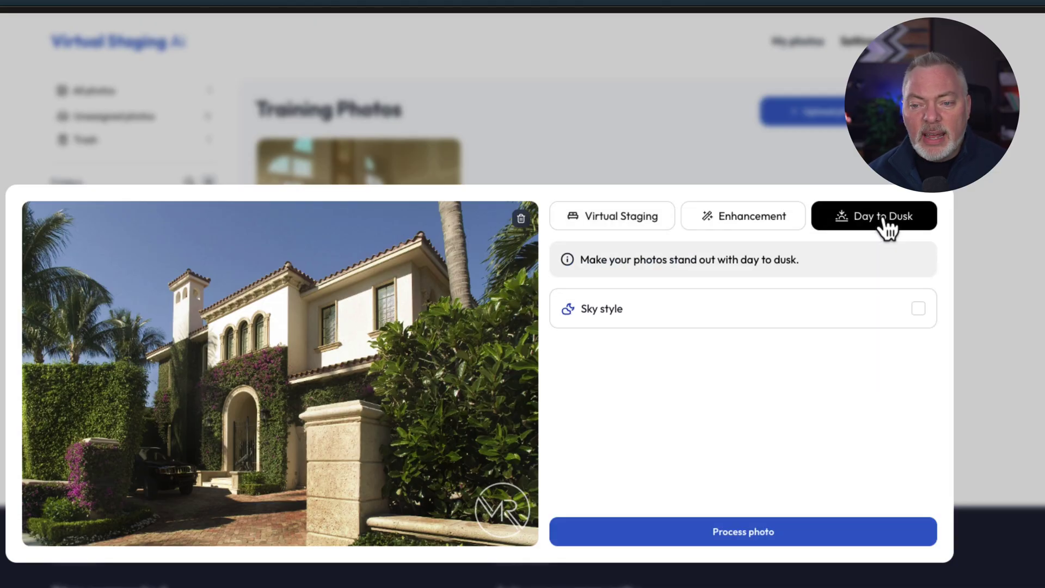
pyautogui.click(650, 318)
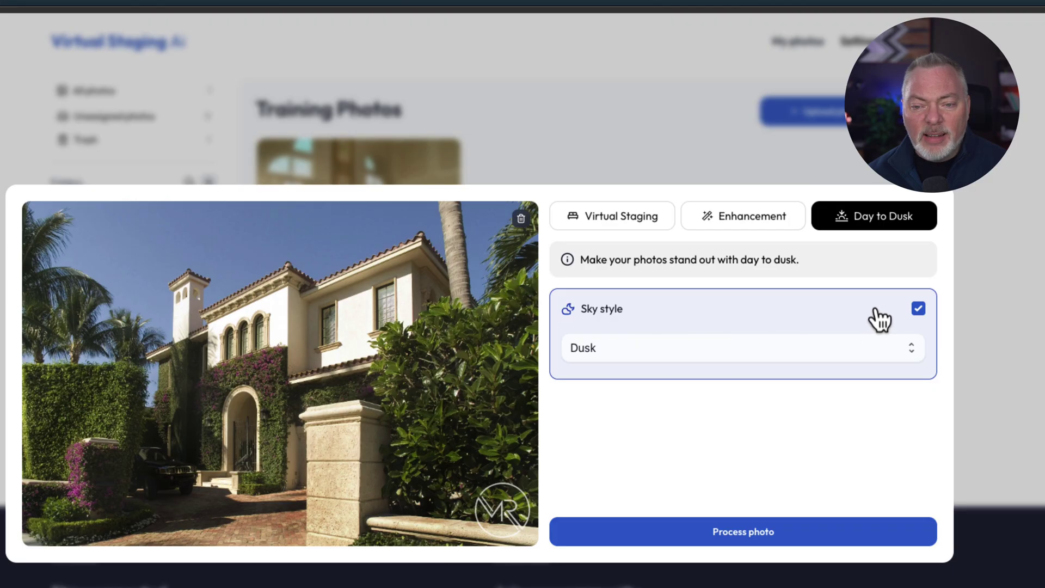
pyautogui.click(881, 351)
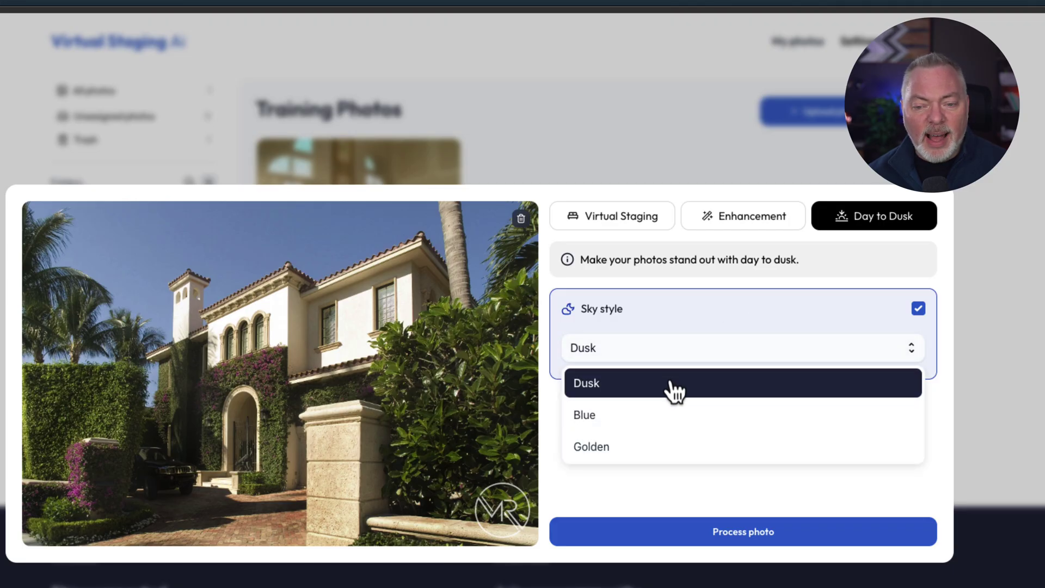
pyautogui.click(674, 446)
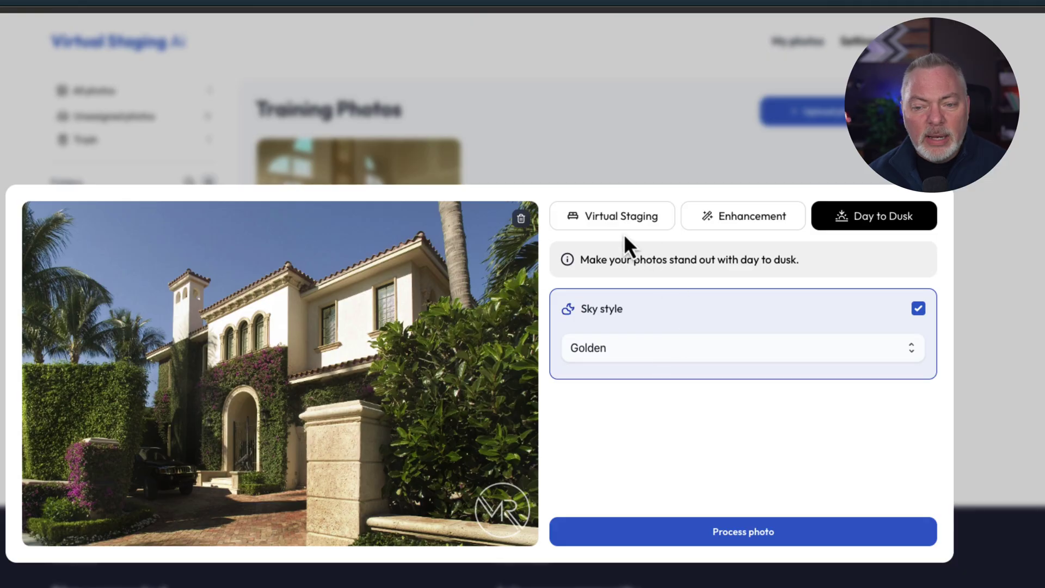
pyautogui.click(636, 540)
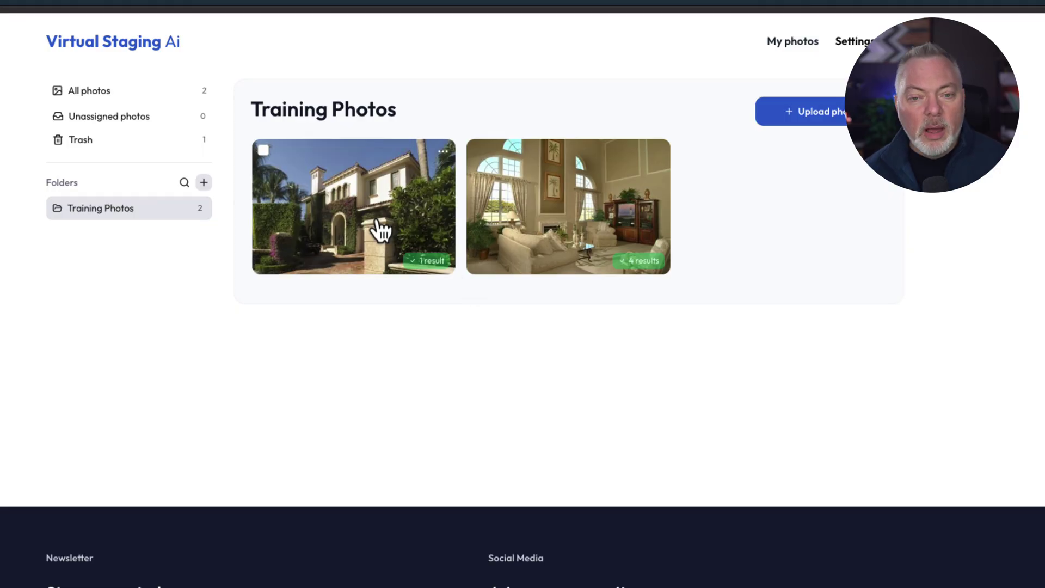
# Open the processed exterior photo and examine its golden-sky result.
pyautogui.click(377, 225)
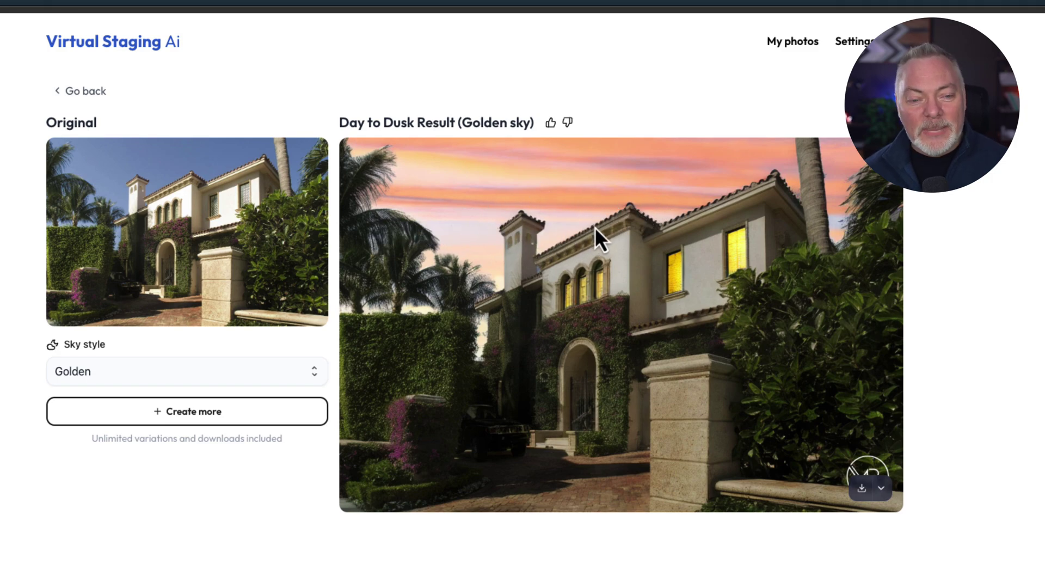
pyautogui.scroll(-1, 591, 260)
pyautogui.scroll(1, 591, 261)
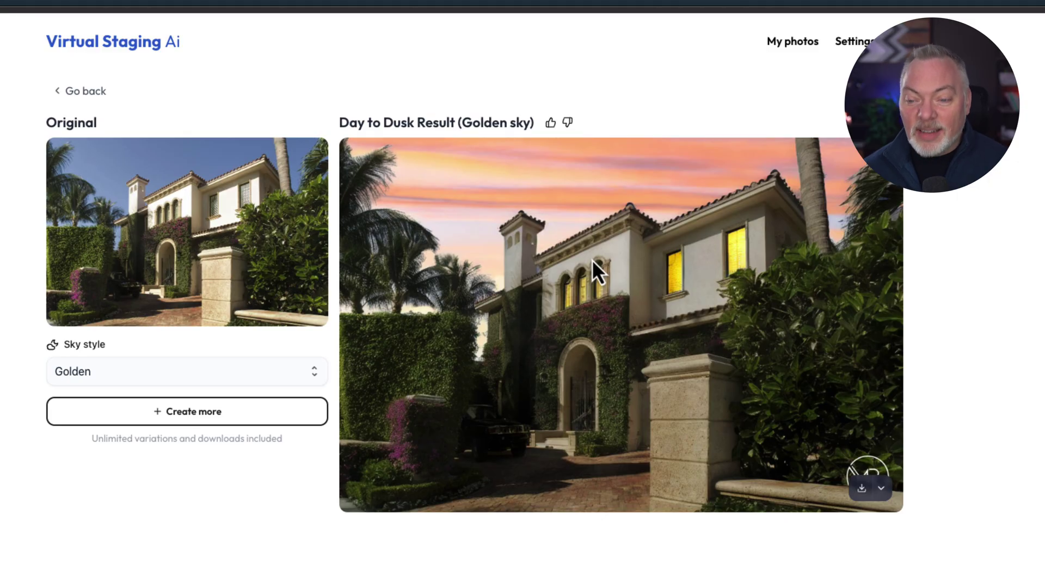
pyautogui.click(883, 489)
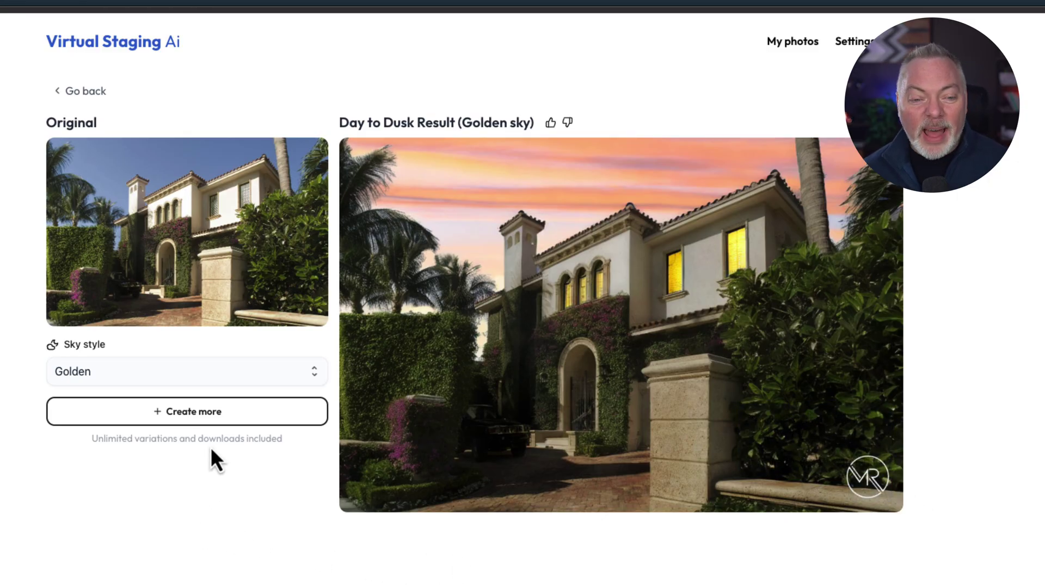
# Create another variation of the exterior photo with the Dusk sky style.
pyautogui.click(169, 372)
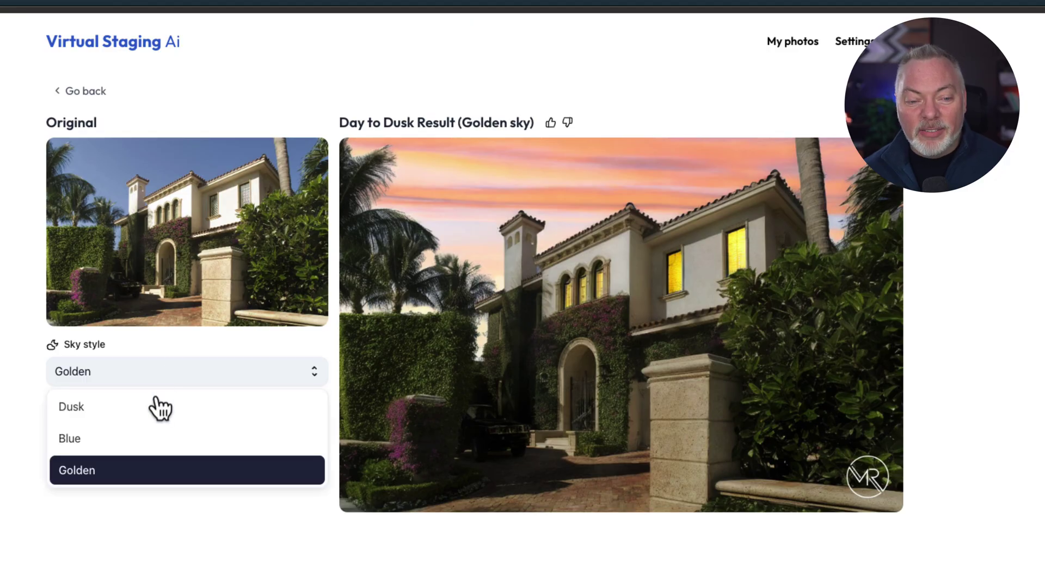
pyautogui.click(149, 409)
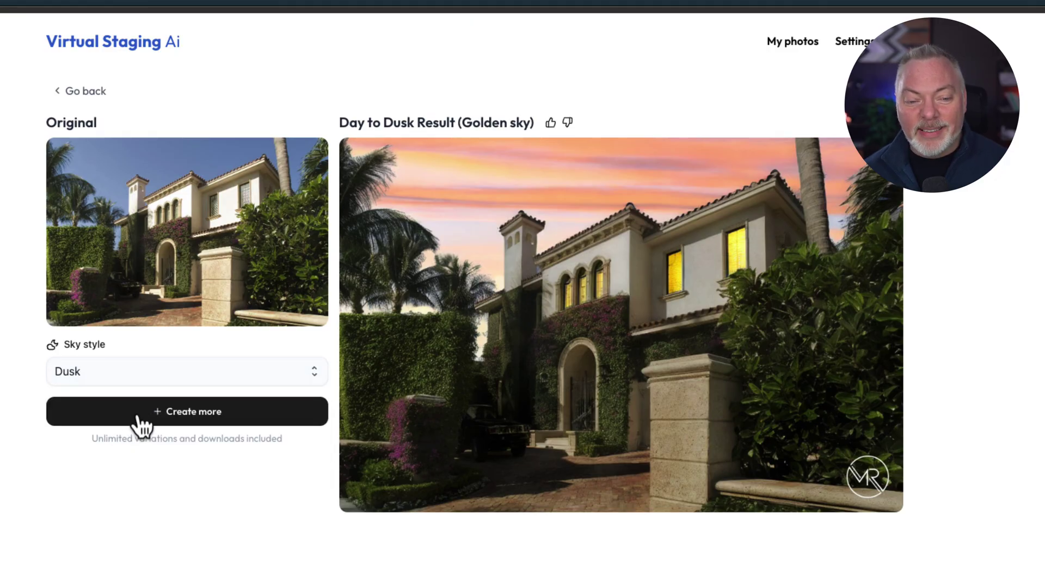
pyautogui.click(143, 420)
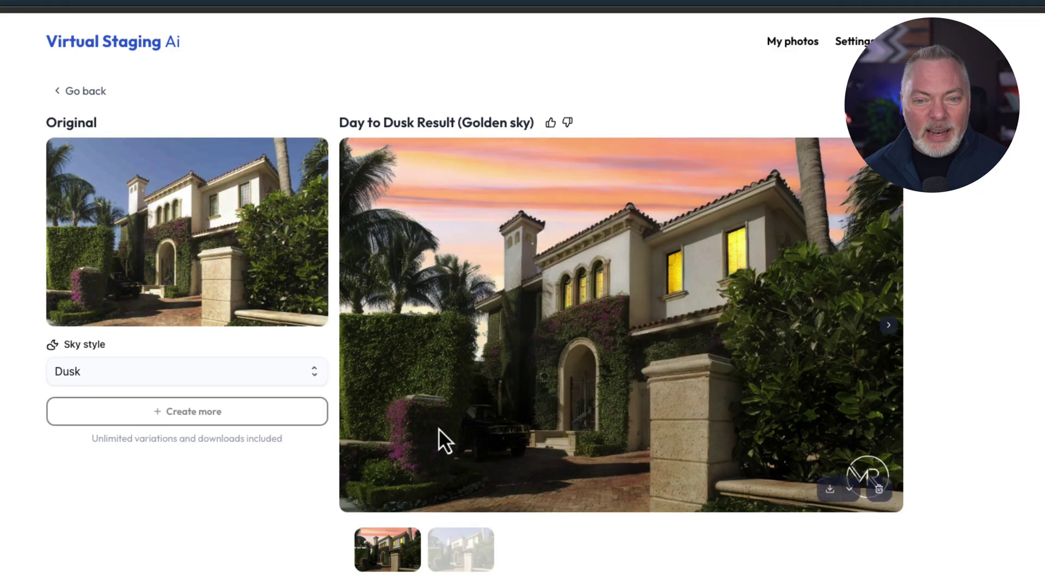
# Compare the Dusk sky and Golden sky results of the exterior house photo.
pyautogui.click(478, 566)
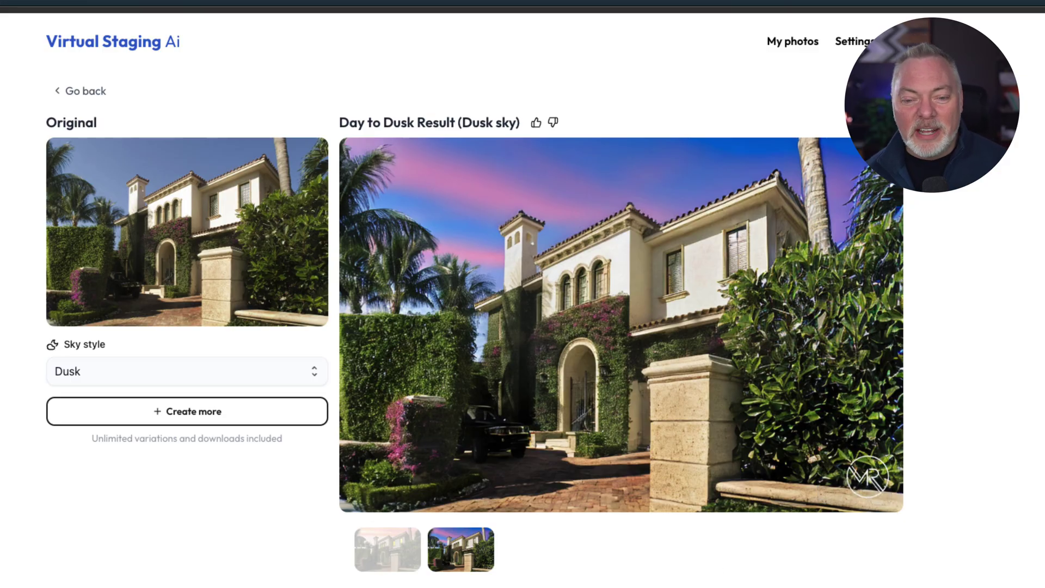
pyautogui.click(381, 547)
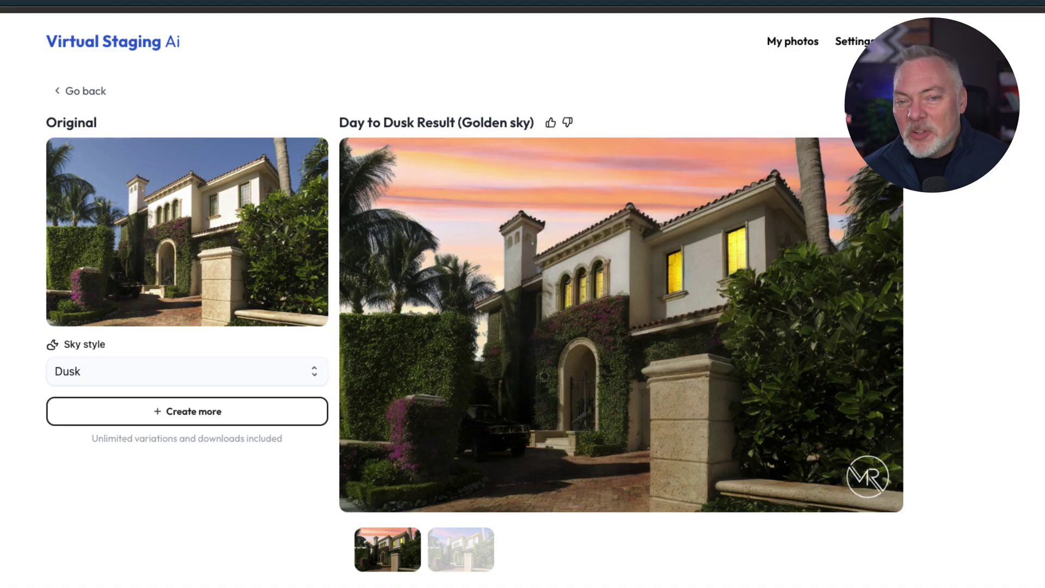
pyautogui.click(480, 566)
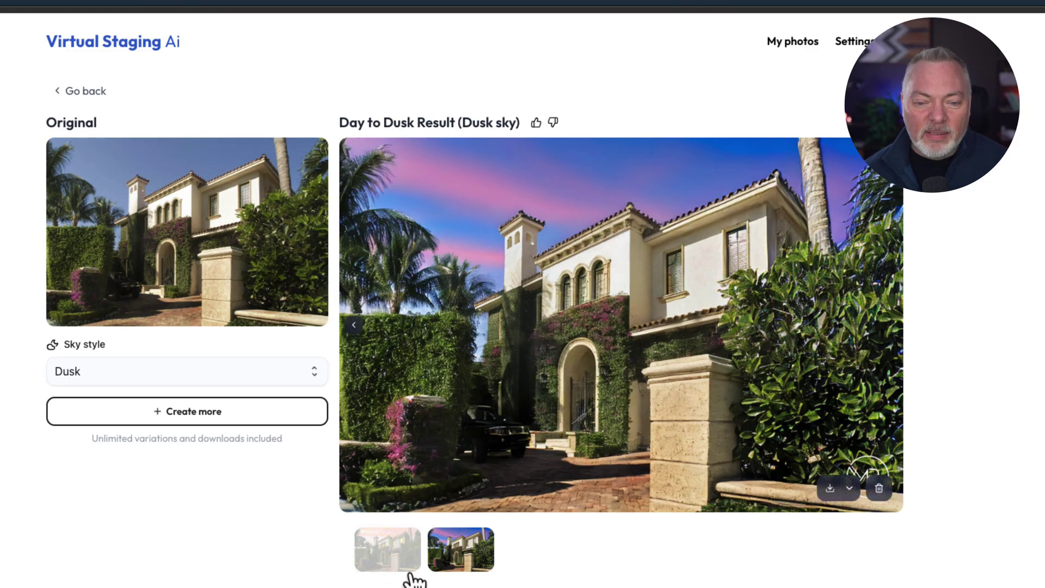
pyautogui.click(385, 566)
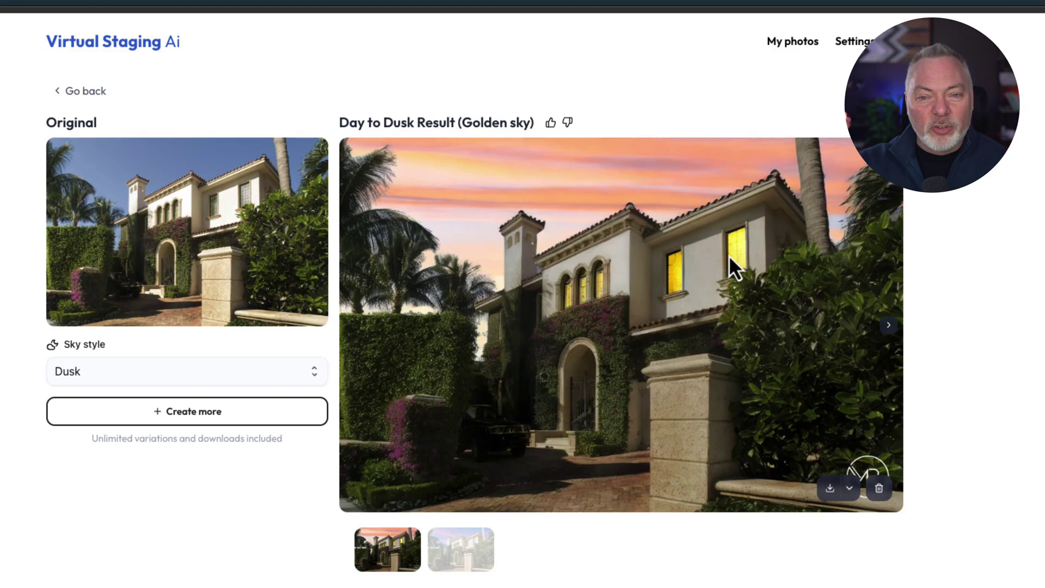
# View the Dusk sky result of the exterior house photo and return to the Training Photos folder.
pyautogui.click(452, 569)
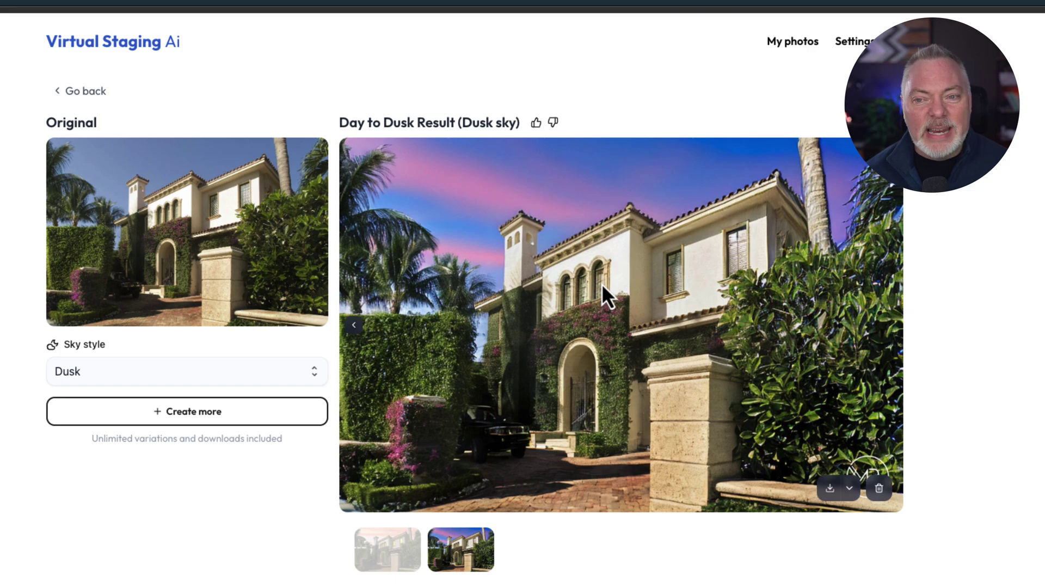
pyautogui.moveTo(111, 143)
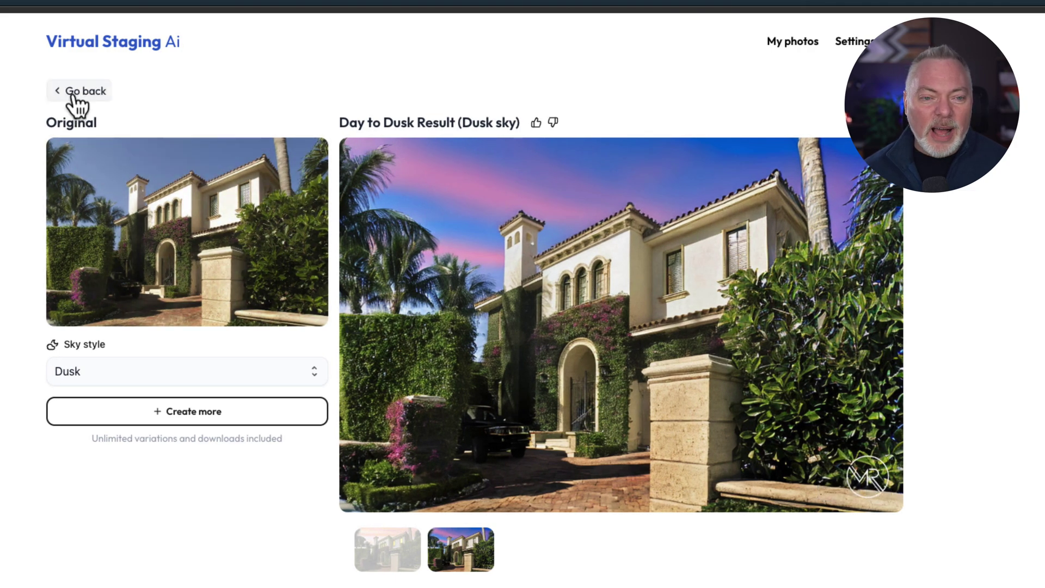
pyautogui.click(71, 90)
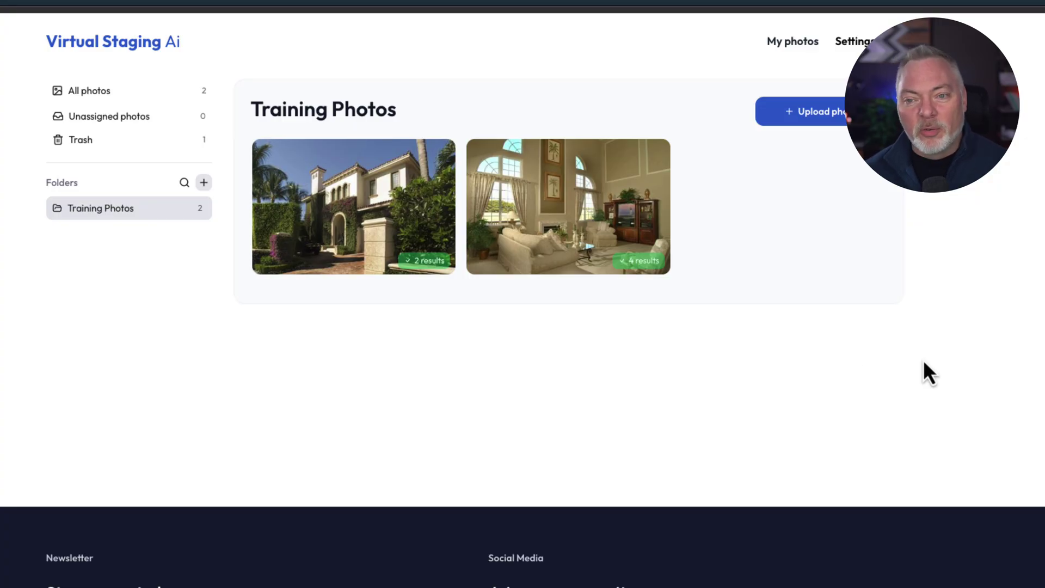
# Show all photos, reopen the exterior house photo to review its Day to Dusk results, and return to the photo overview.
pyautogui.click(792, 42)
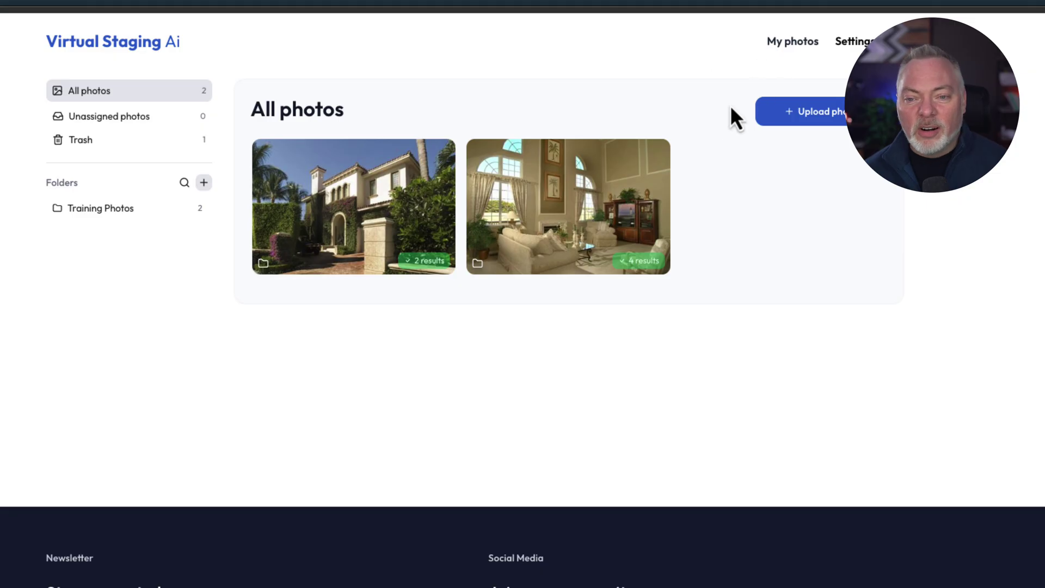
pyautogui.click(396, 210)
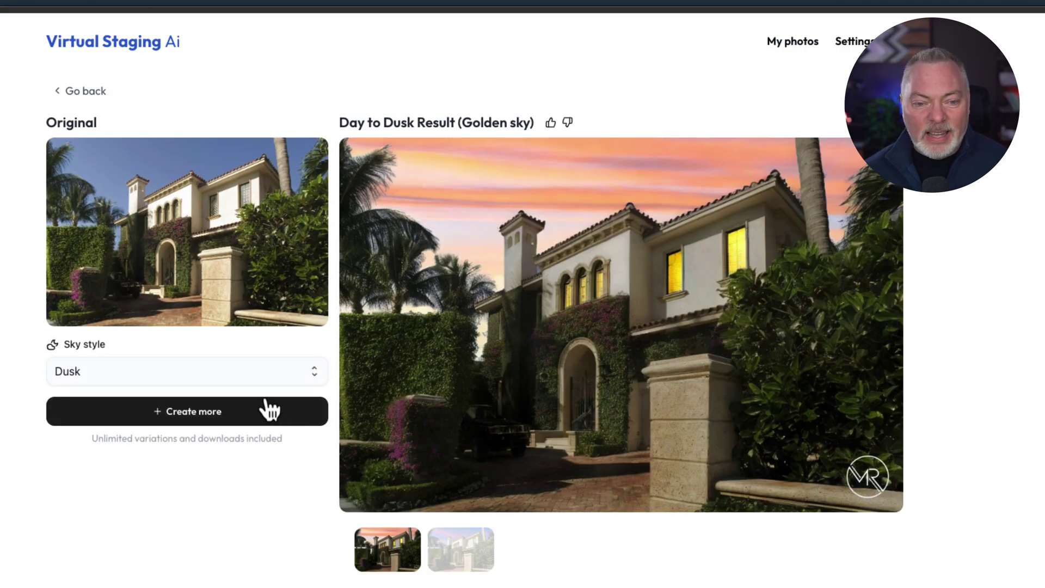
pyautogui.click(76, 93)
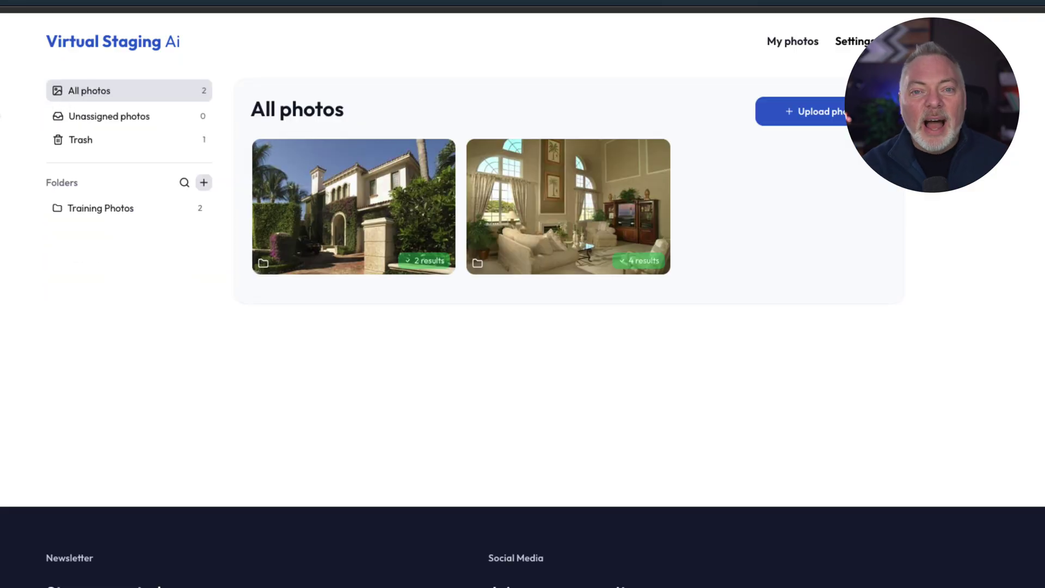